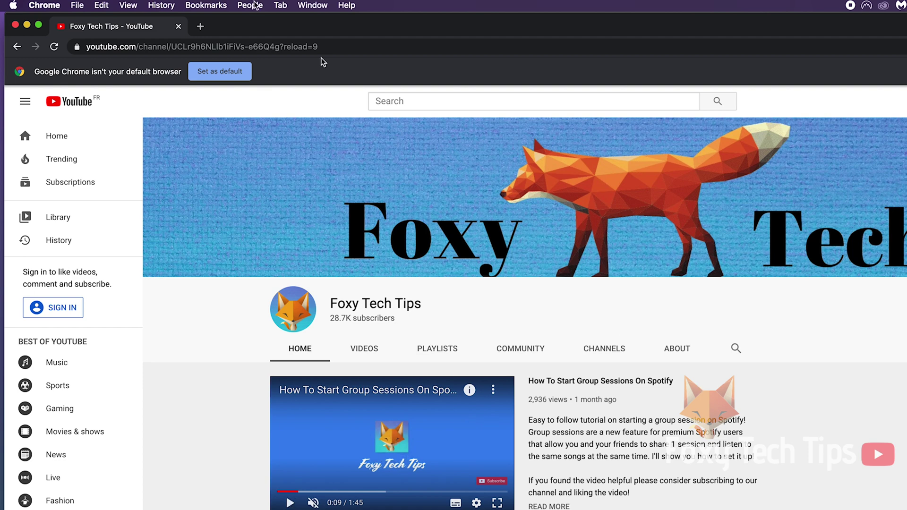
Minimise the Chrome YouTube channel window to reveal the desktop.
{"action": "left_click", "coordinate": [27, 26]}
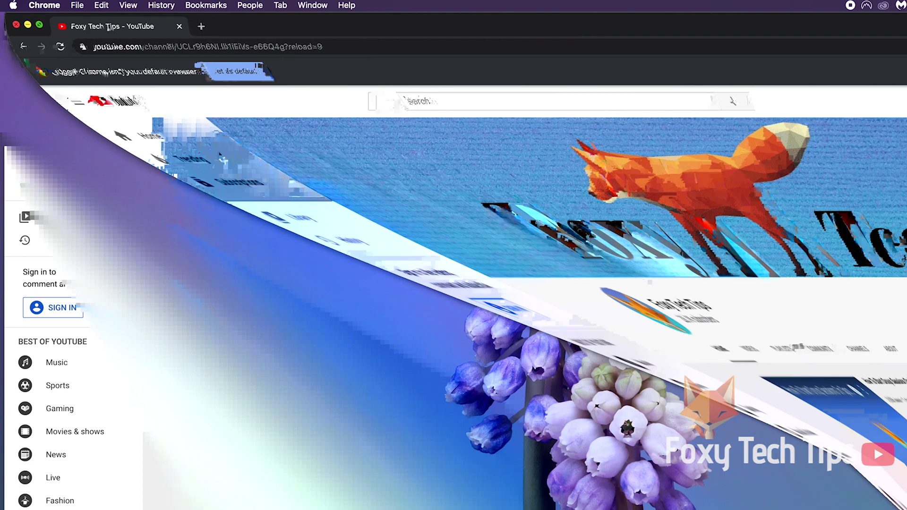
Check the Security & Privacy General pane's allowed app sources, then minimise System Preferences.
{"action": "left_click", "coordinate": [12, 6]}
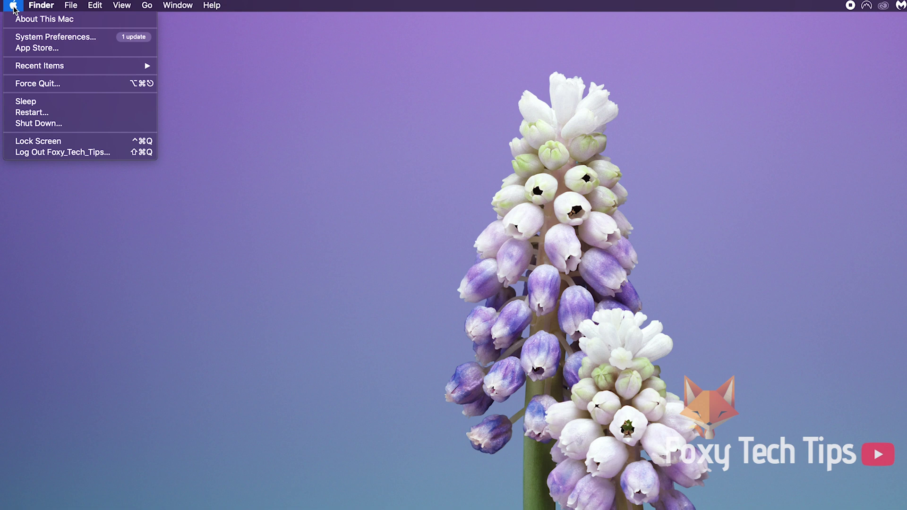
{"action": "left_click", "coordinate": [33, 38]}
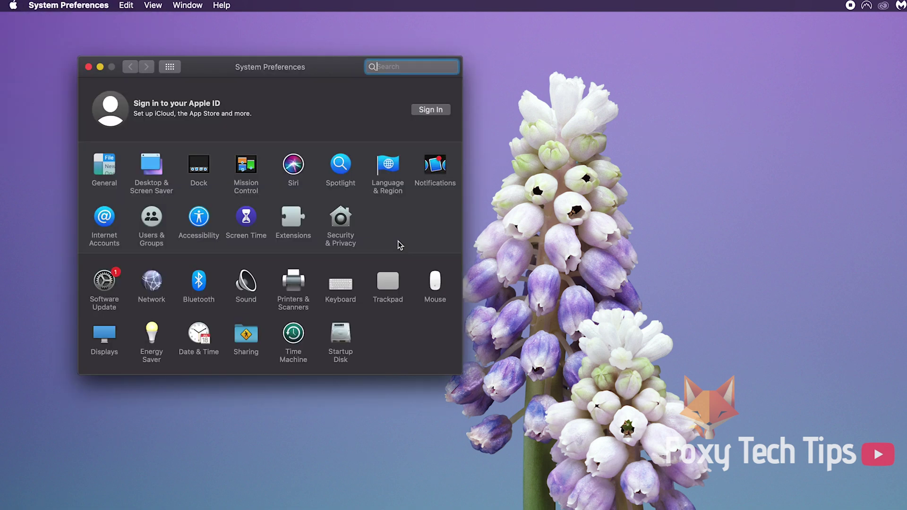
{"action": "left_click", "coordinate": [346, 225]}
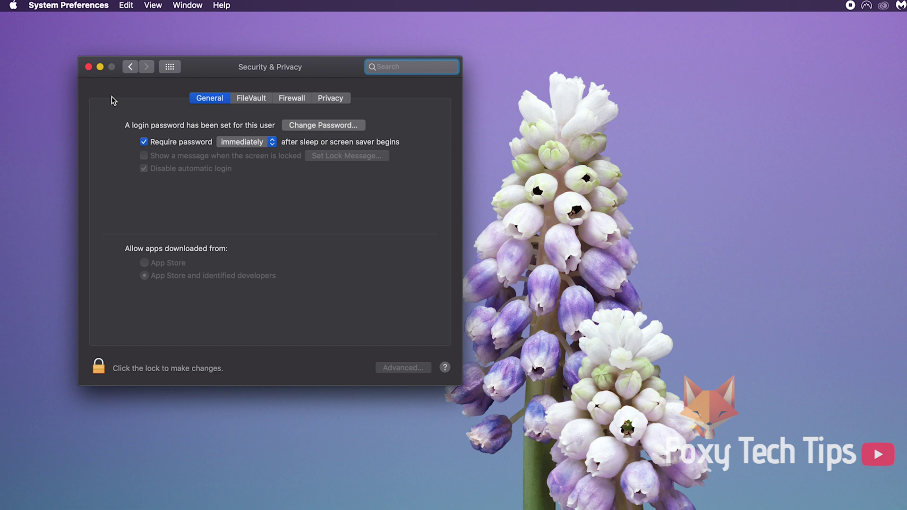
{"action": "left_click", "coordinate": [101, 67]}
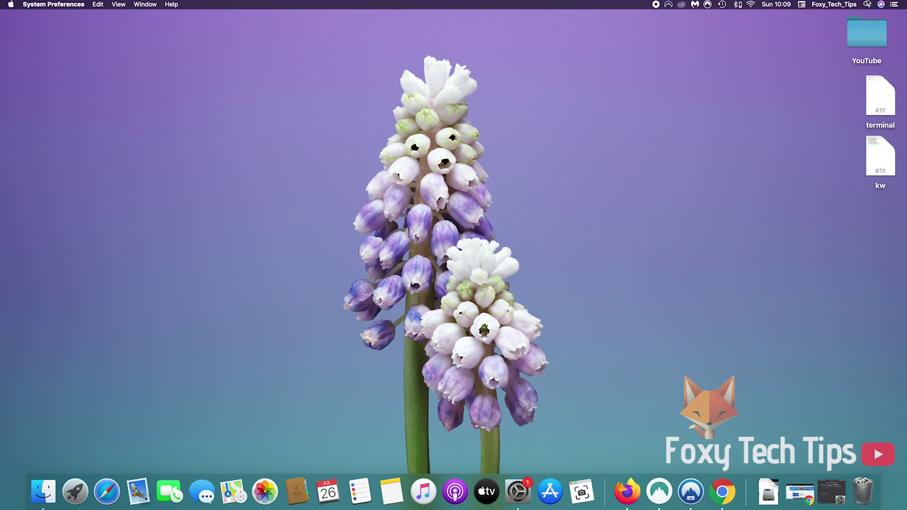
Launch Terminal via Spotlight and place the TextEdit spctl notes beside it.
{"action": "key", "text": "super+space"}
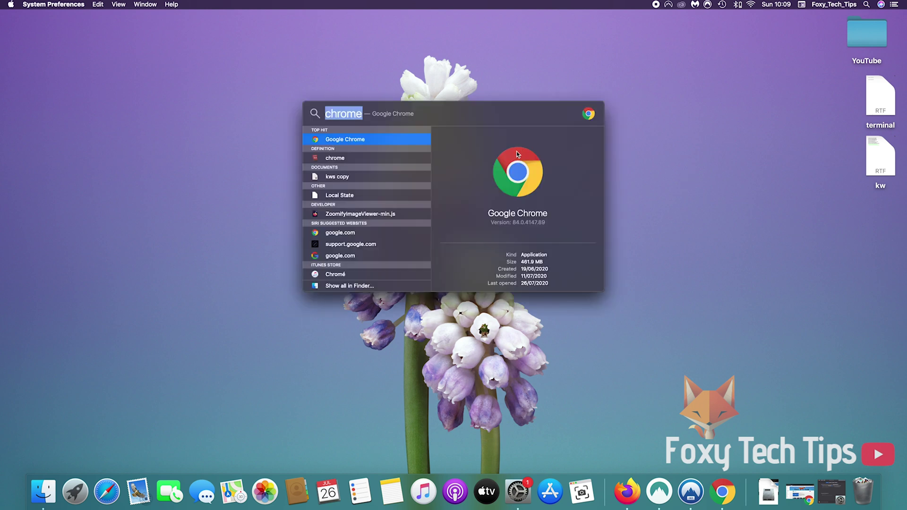
{"action": "type", "text": "terminal"}
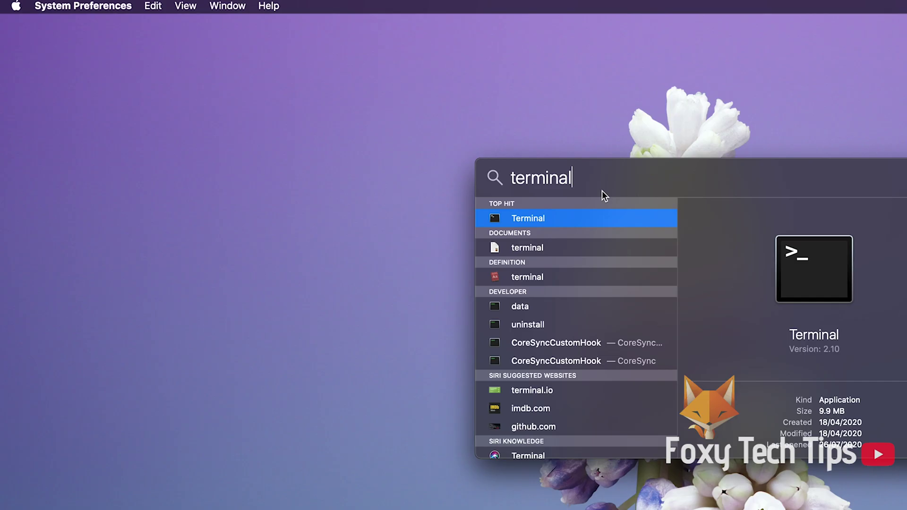
{"action": "key", "text": "Return"}
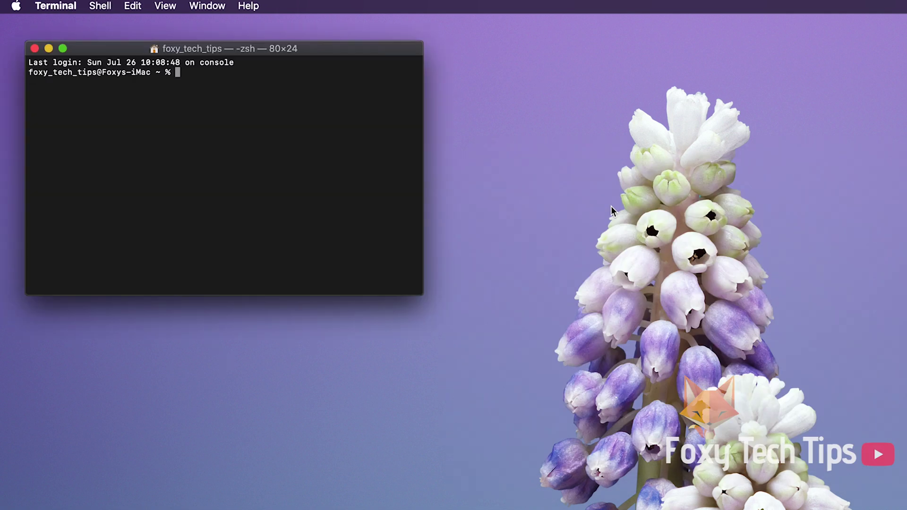
{"action": "left_click", "coordinate": [785, 189]}
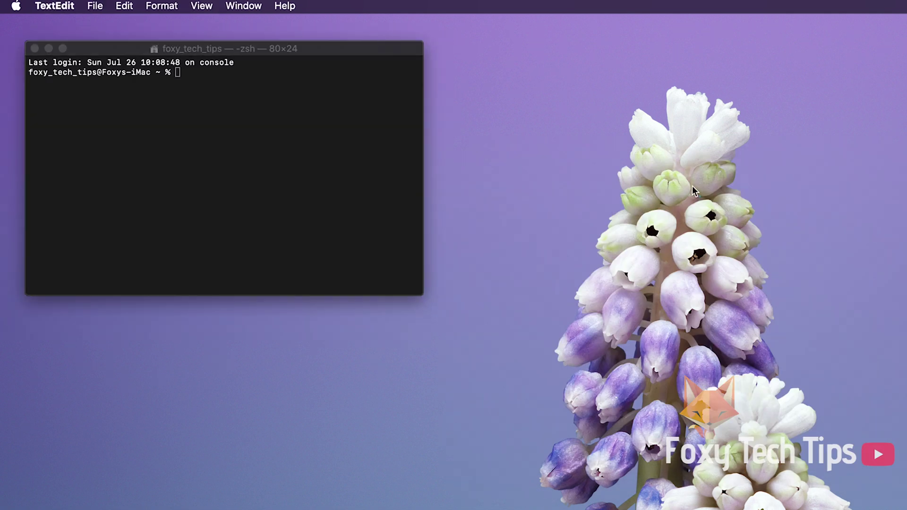
{"action": "mouse_move", "coordinate": [431, 68]}
{"action": "left_mouse_down"}
{"action": "mouse_move", "coordinate": [373, 65]}
{"action": "mouse_move", "coordinate": [659, 54]}
{"action": "left_mouse_up"}
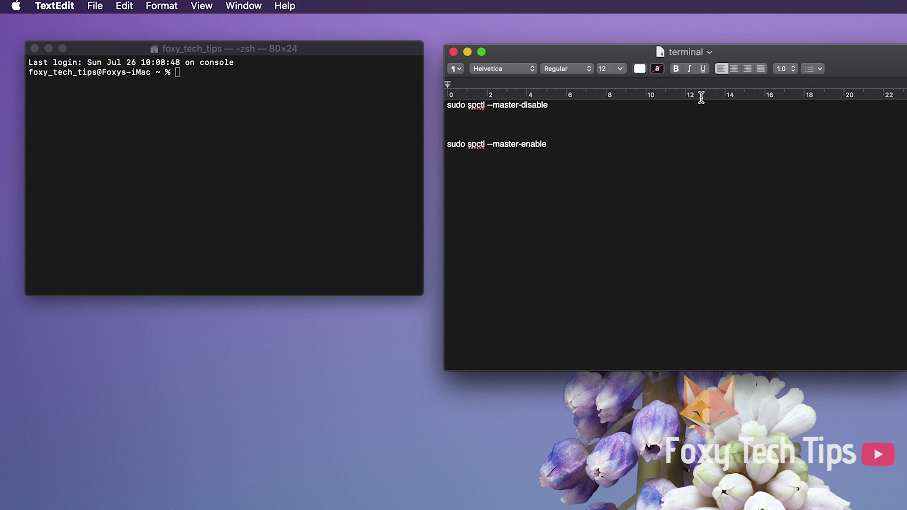
Zoom in on the notes, select the master-disable line, and return to Terminal.
{"action": "left_click", "coordinate": [555, 156]}
{"action": "key", "text": "super+plus"}
{"action": "left_click", "coordinate": [201, 7]}
{"action": "left_click", "coordinate": [240, 93]}
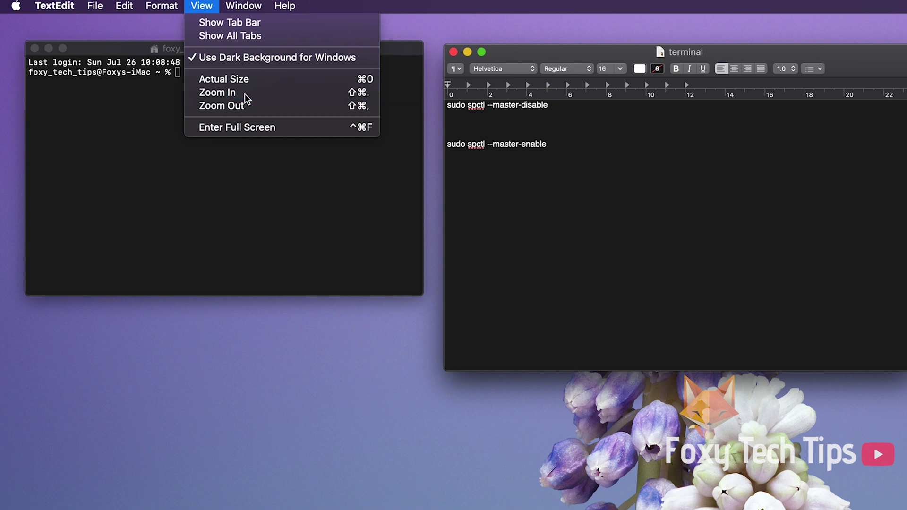
{"action": "scroll", "coordinate": [571, 208], "scroll_direction": "left", "scroll_amount": 5}
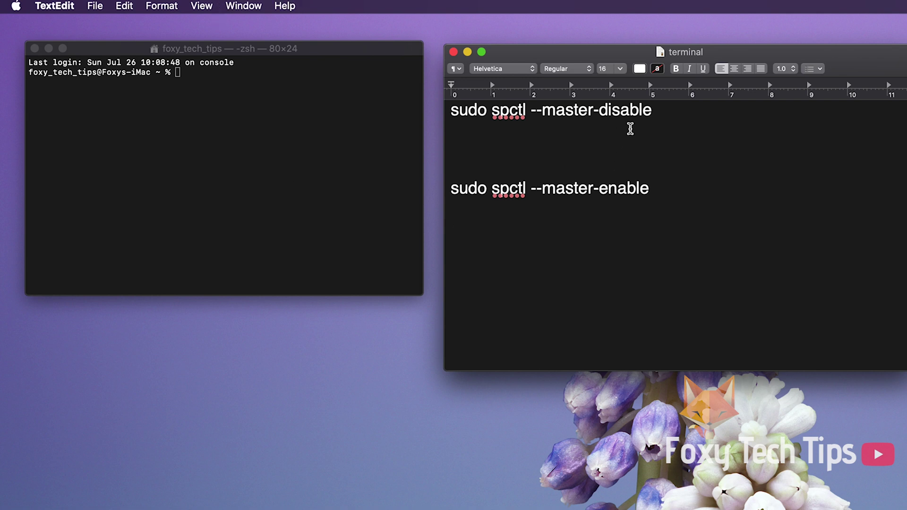
{"action": "left_click_drag", "start_coordinate": [653, 111], "coordinate": [413, 107]}
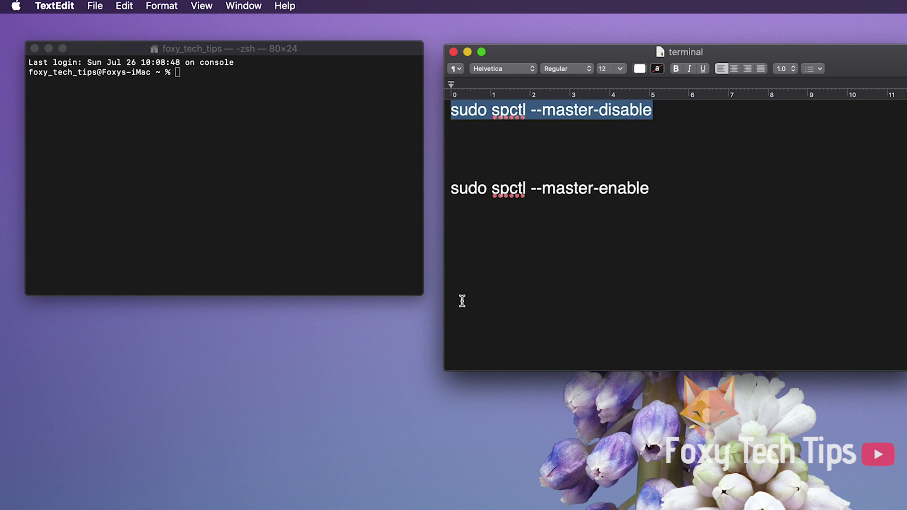
{"action": "left_click", "coordinate": [189, 76]}
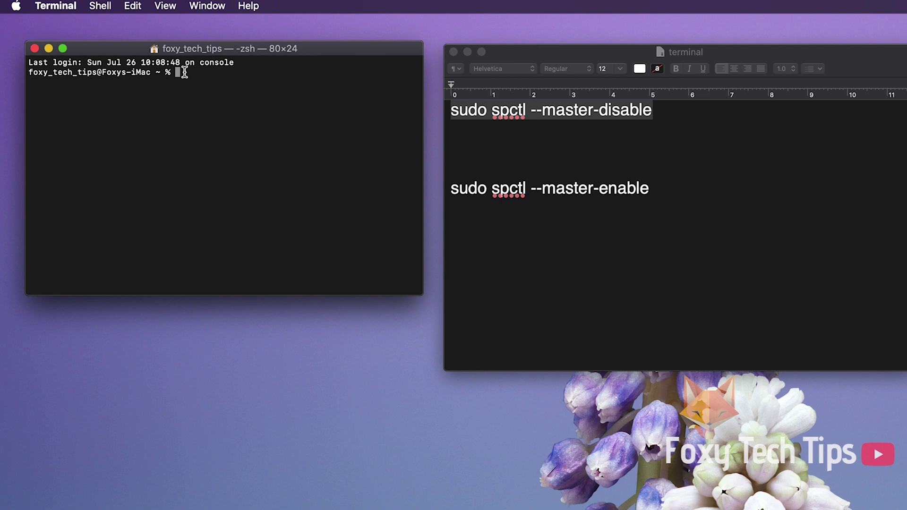
Paste and run 'sudo spctl --master-disable', then submit the admin password.
{"action": "left_click", "coordinate": [137, 6]}
{"action": "left_click", "coordinate": [160, 98]}
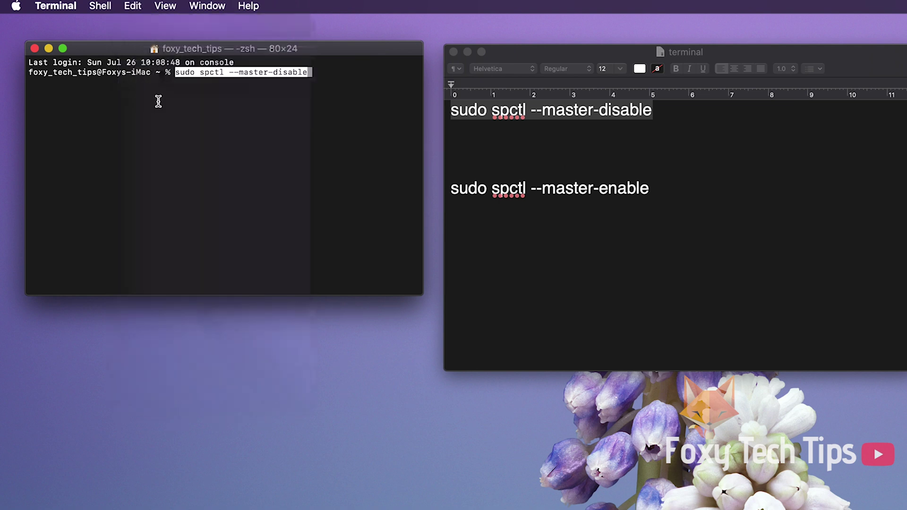
{"action": "key", "text": "Return"}
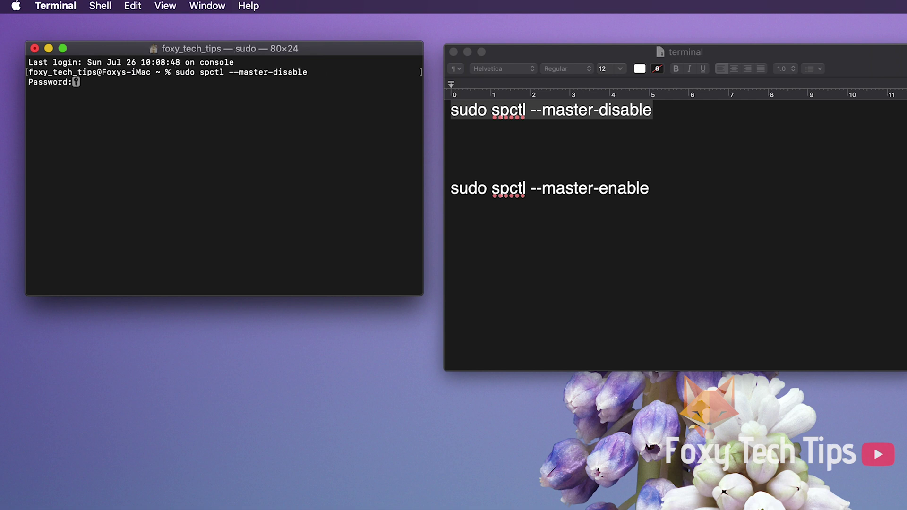
{"action": "key", "text": "Return"}
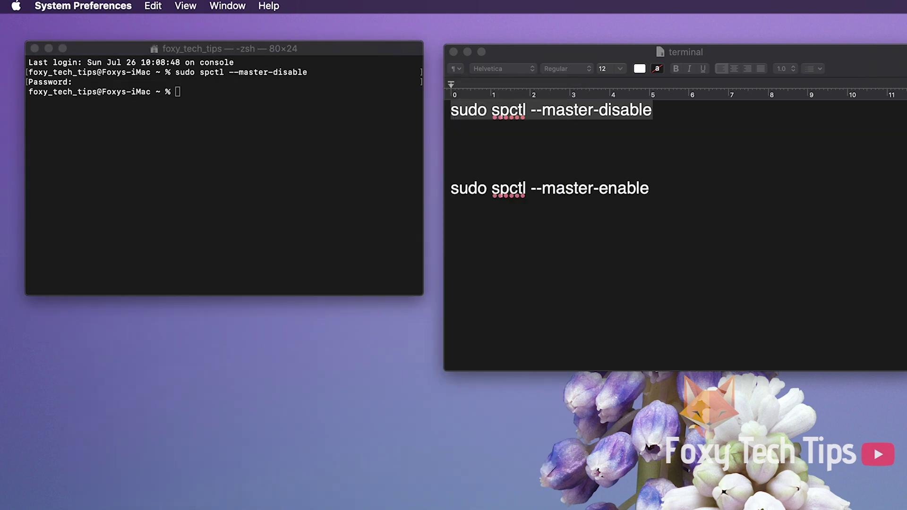
Quit System Preferences from the Dock and reopen it from the Apple menu.
{"action": "left_click", "coordinate": [74, 7]}
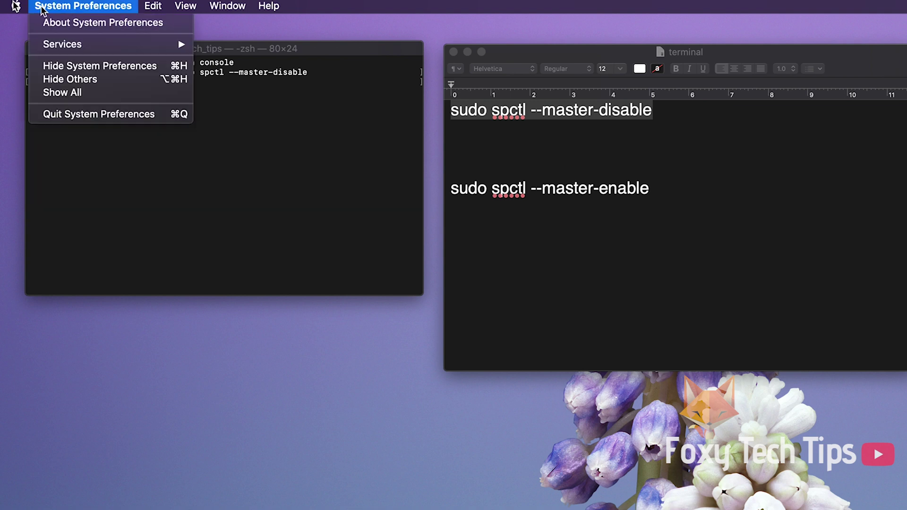
{"action": "left_click", "coordinate": [57, 44]}
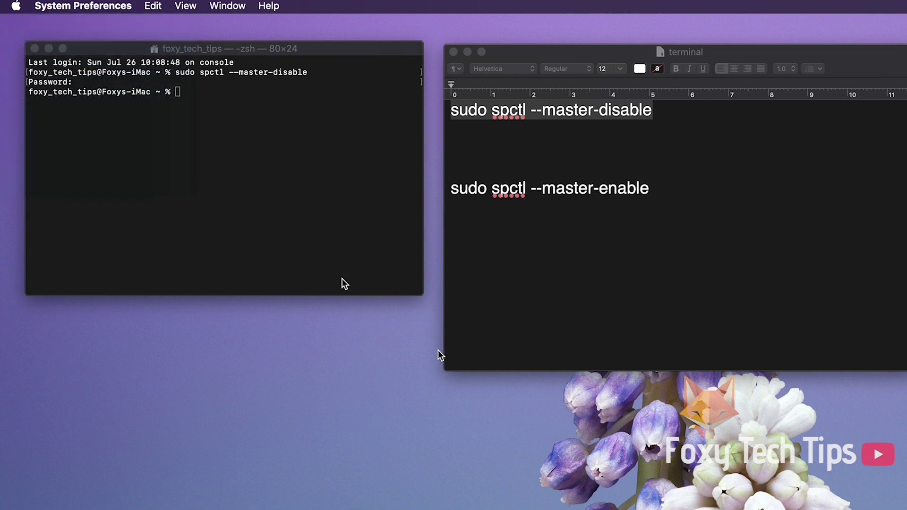
{"action": "left_click", "coordinate": [319, 48]}
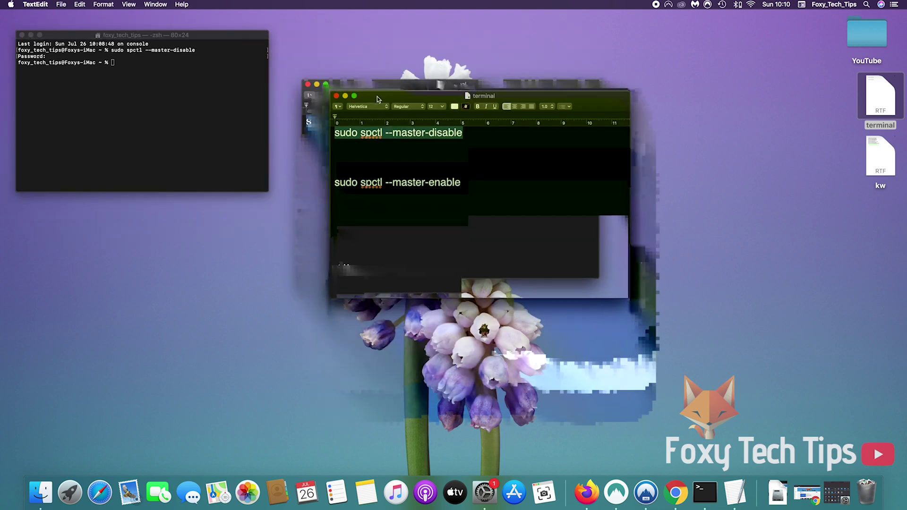
{"action": "right_click", "coordinate": [485, 491]}
{"action": "left_click", "coordinate": [496, 457]}
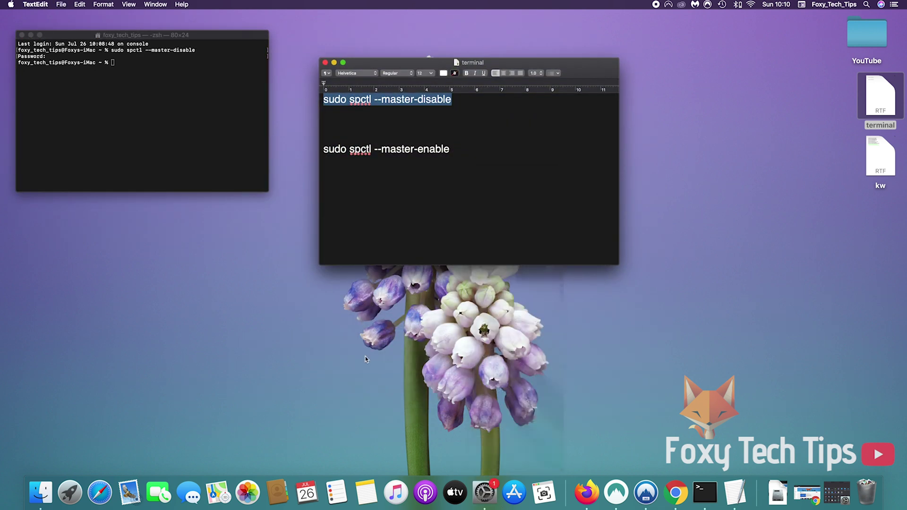
{"action": "left_click", "coordinate": [11, 4]}
{"action": "left_click", "coordinate": [43, 27]}
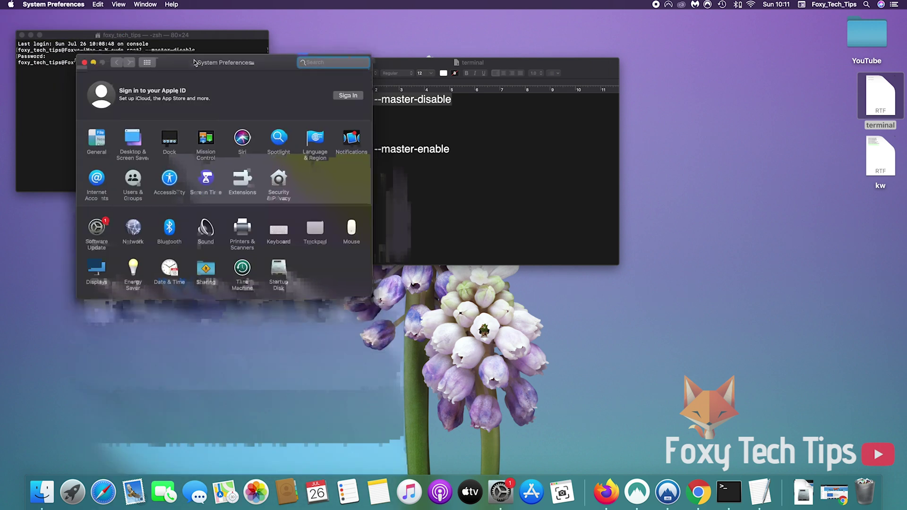
Unlock Security & Privacy with the admin password and select 'Anywhere' for downloaded apps.
{"action": "left_click", "coordinate": [242, 179]}
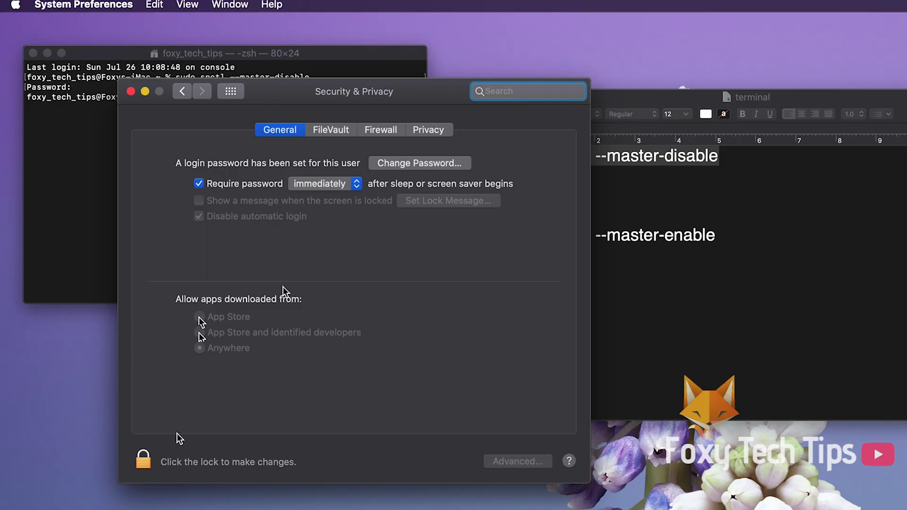
{"action": "left_click", "coordinate": [145, 461]}
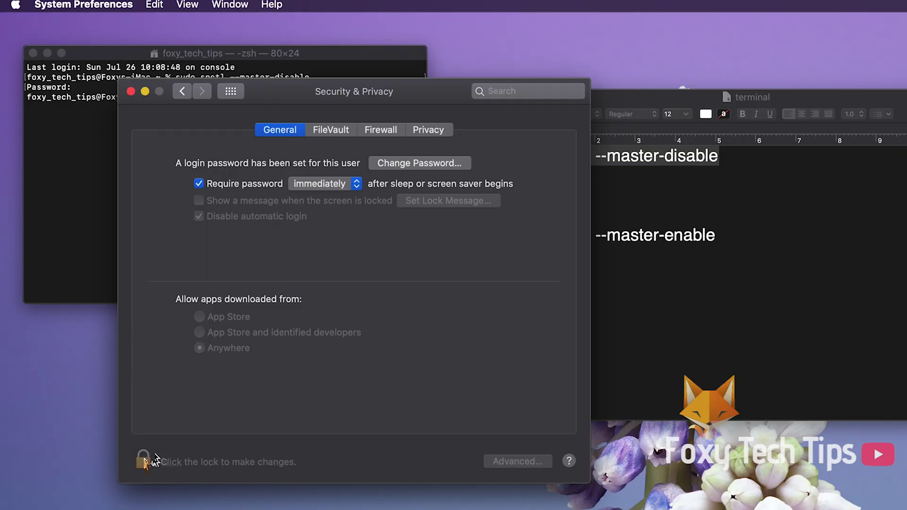
{"action": "type", "text": "•••"}
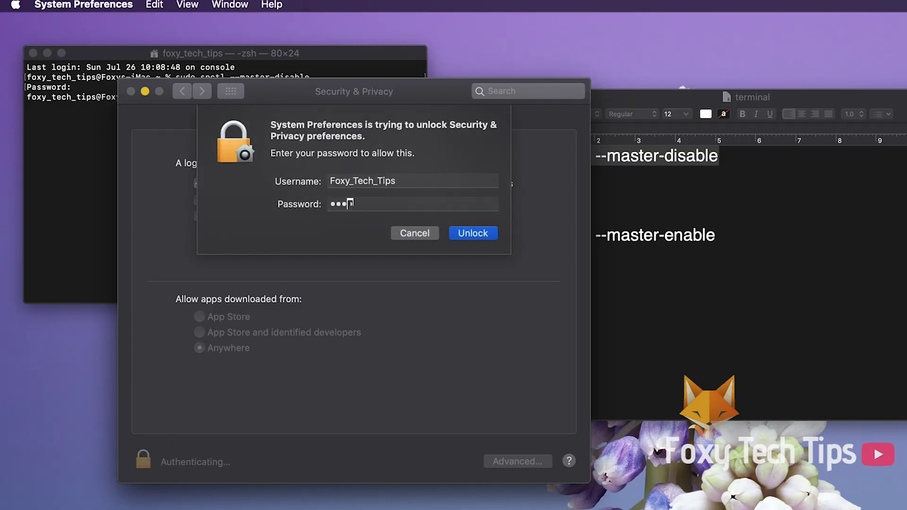
{"action": "type", "text": "••"}
{"action": "key", "text": "Return"}
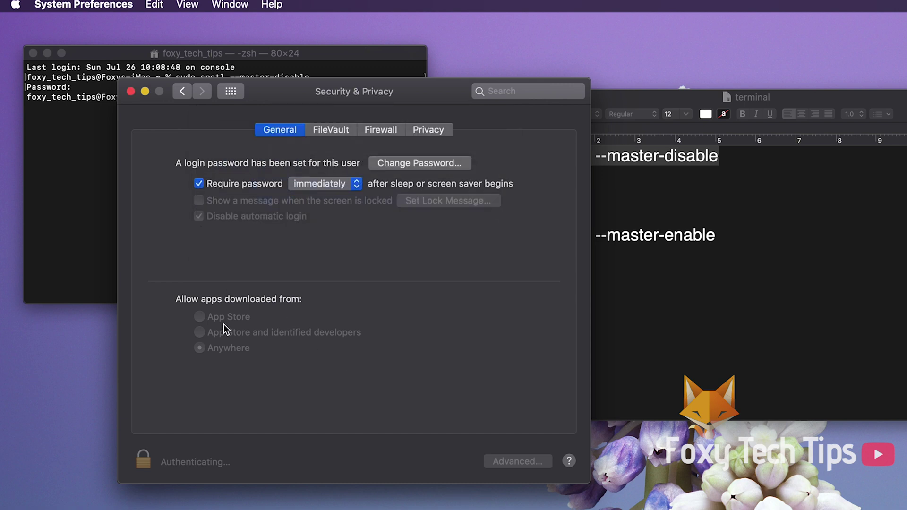
{"action": "left_click", "coordinate": [210, 333]}
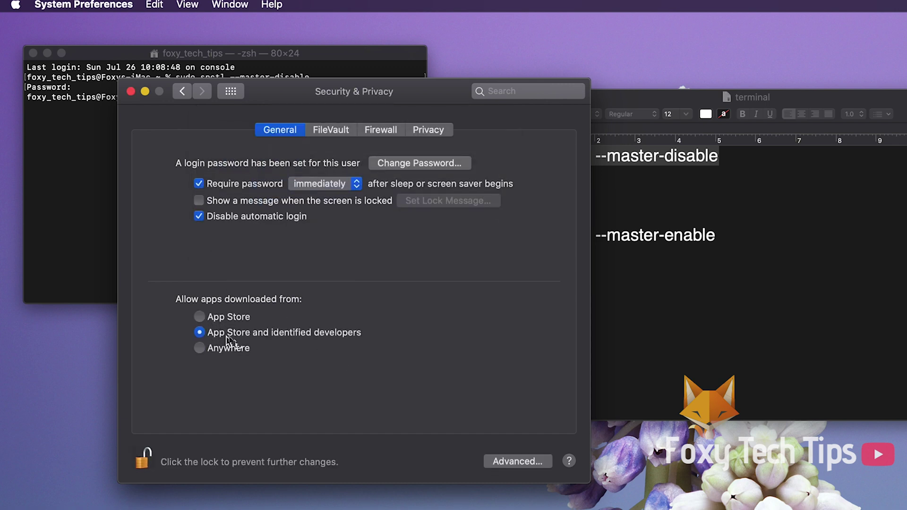
{"action": "left_click", "coordinate": [228, 320]}
{"action": "left_click", "coordinate": [228, 349]}
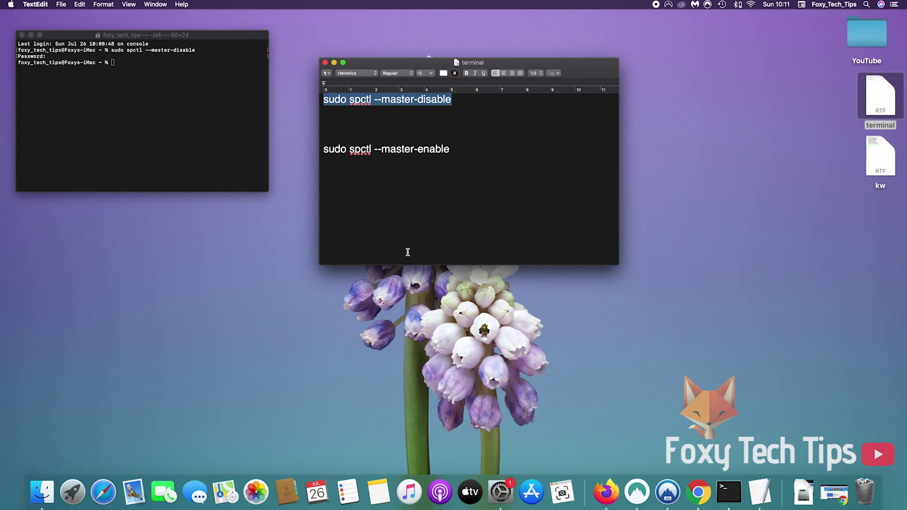
Copy 'sudo spctl --master-enable' from the notes and run it in Terminal.
{"action": "left_click_drag", "start_coordinate": [450, 149], "coordinate": [324, 149]}
{"action": "key", "text": "super+c"}
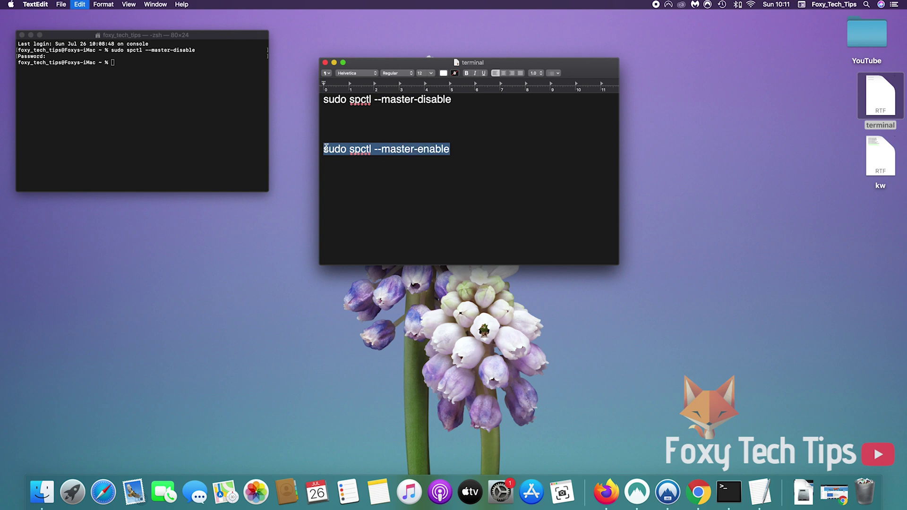
{"action": "left_click", "coordinate": [163, 82]}
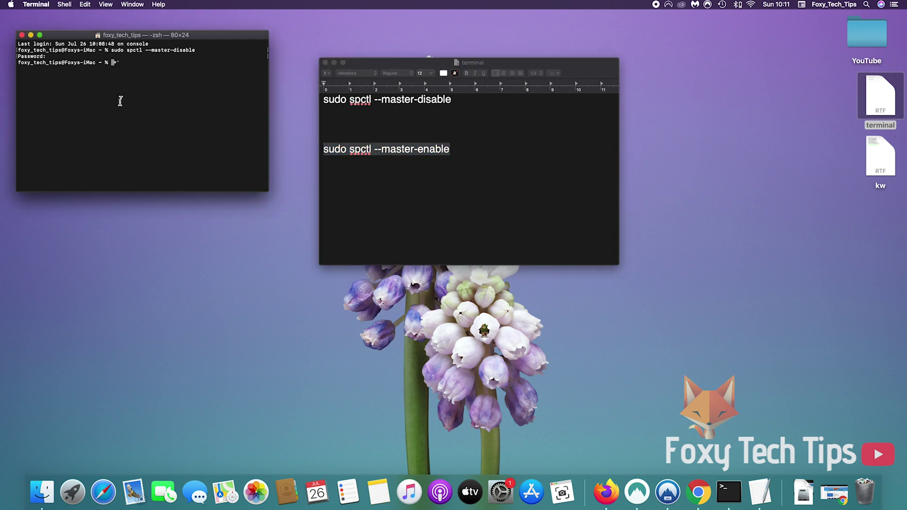
{"action": "key", "text": "super+v"}
{"action": "key", "text": "Return"}
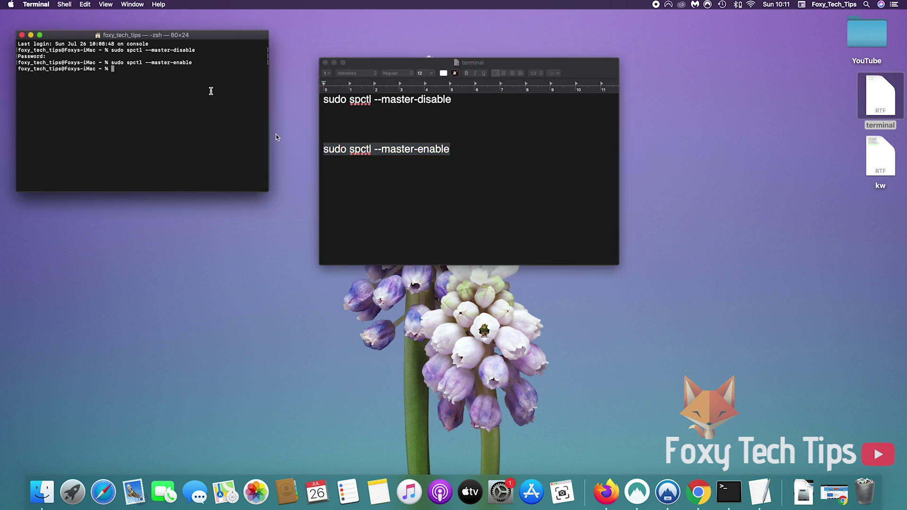
Confirm in Security & Privacy that Anywhere is gone, then return to the YouTube channel.
{"action": "left_click", "coordinate": [500, 491]}
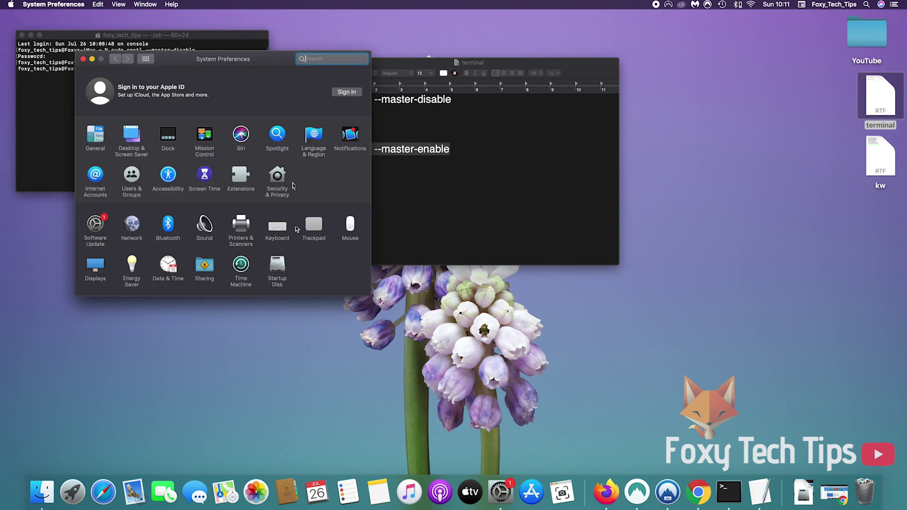
{"action": "left_click", "coordinate": [278, 177]}
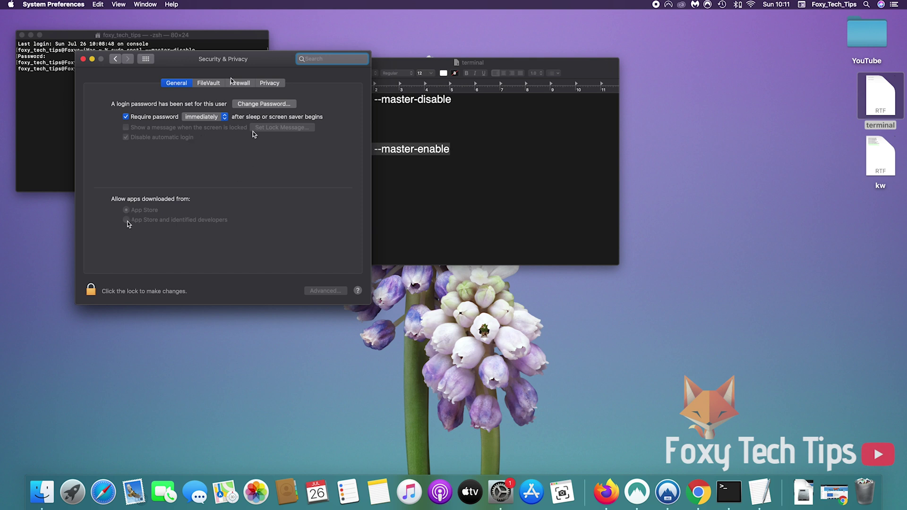
{"action": "left_click", "coordinate": [698, 491]}
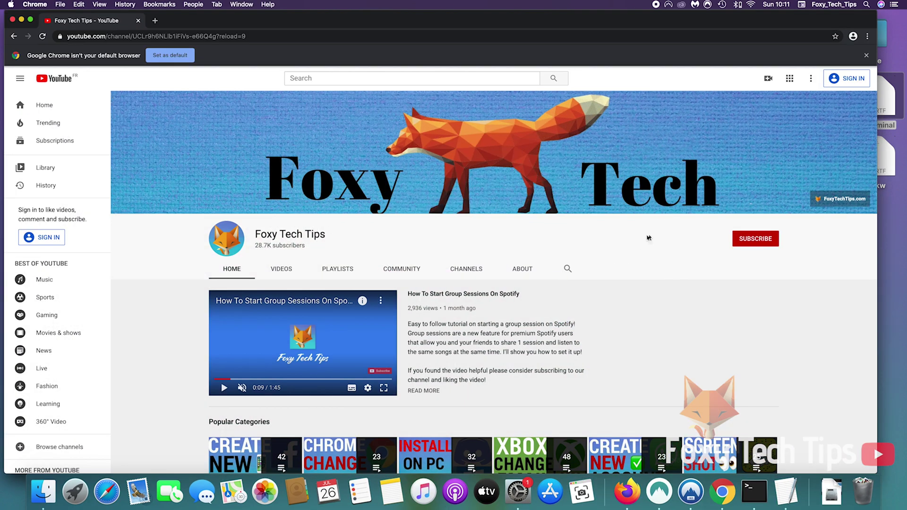